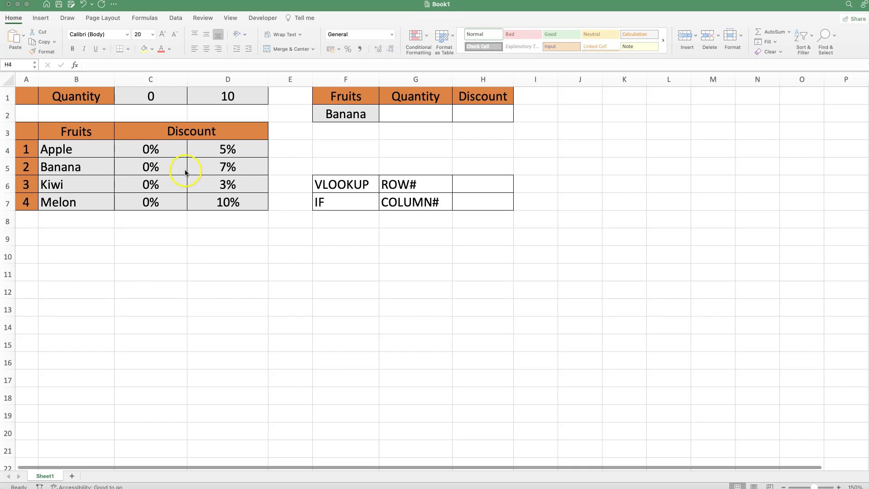
- Review the sheet: Banana in F2, threshold 10 in D1, discount columns C and D, and the ROW# row
click(339, 115)
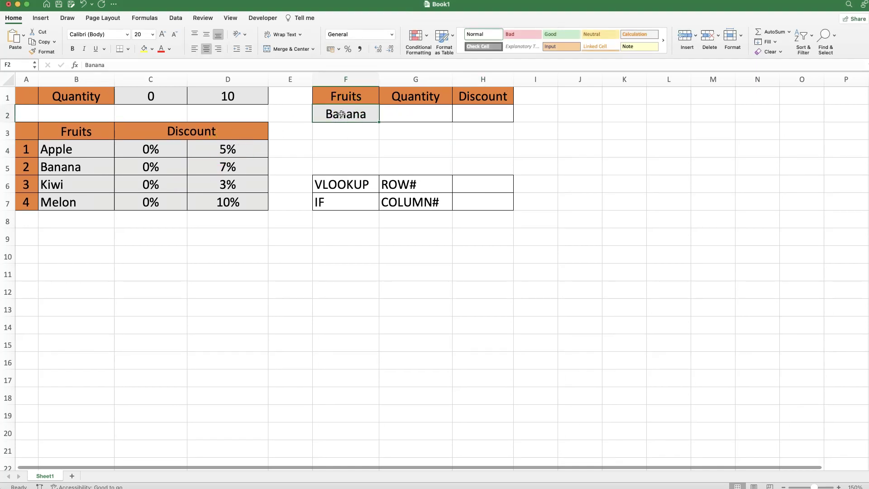
click(232, 96)
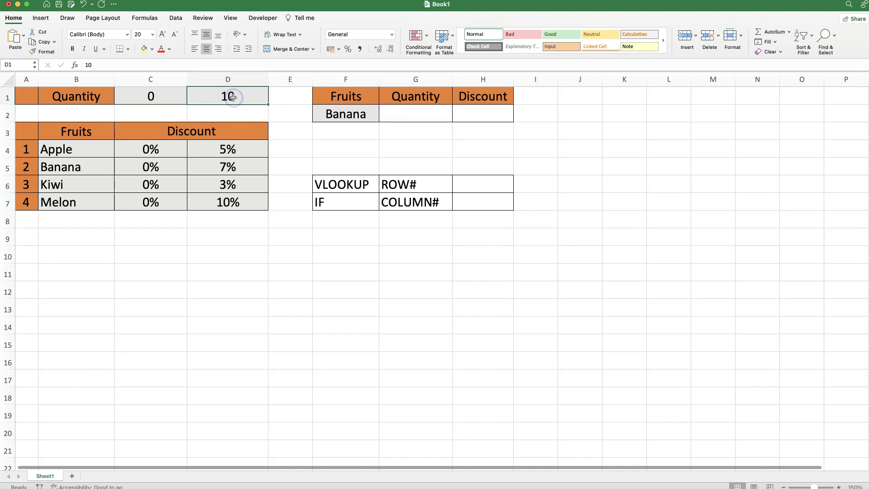
drag(226, 150, 227, 199)
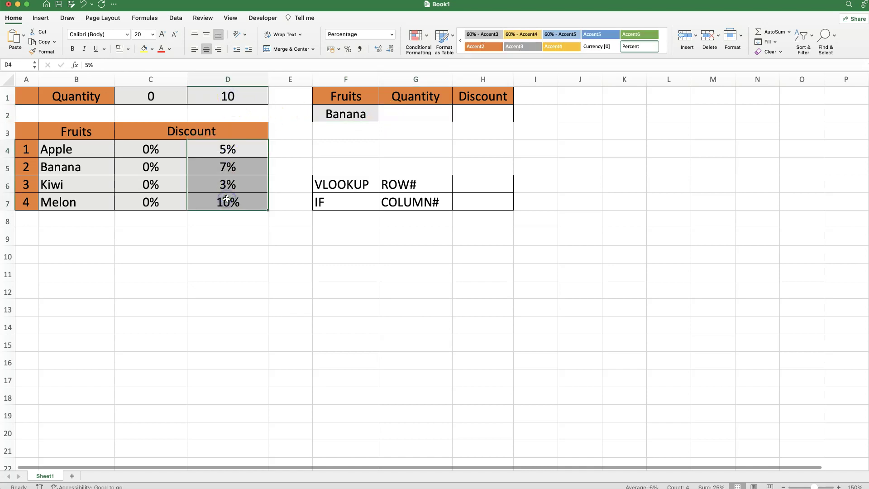
drag(126, 152, 136, 200)
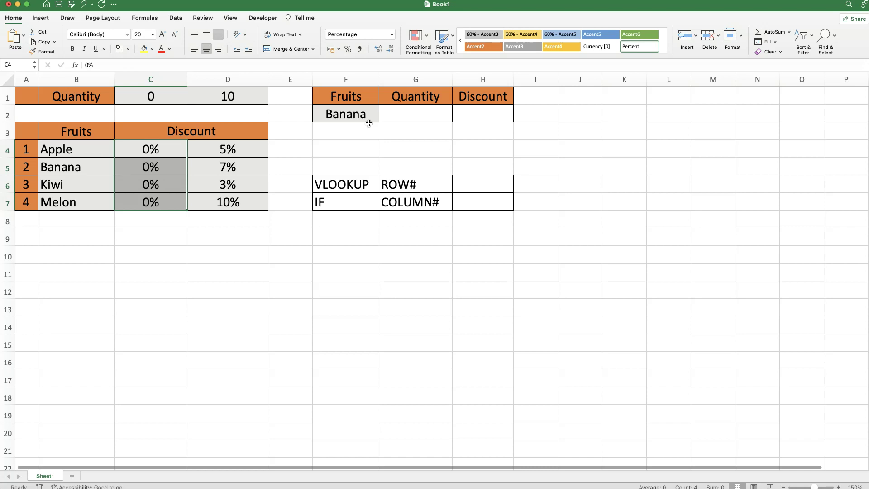
drag(351, 184, 464, 187)
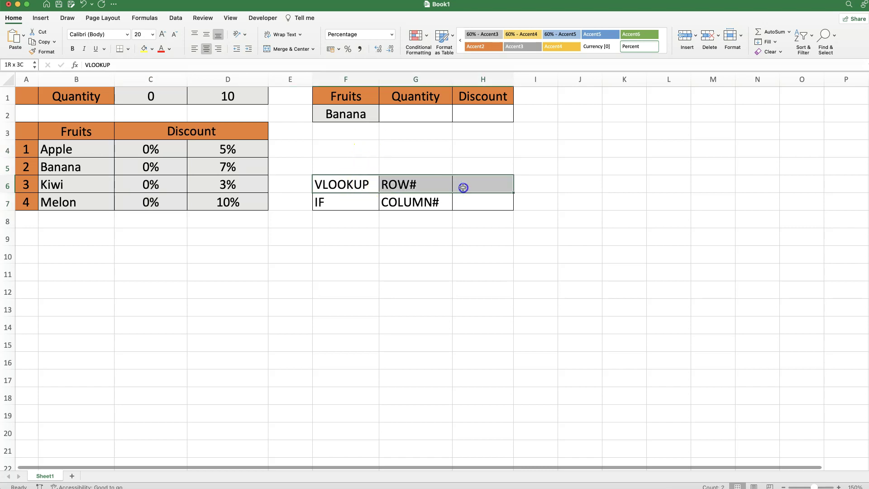
click(474, 117)
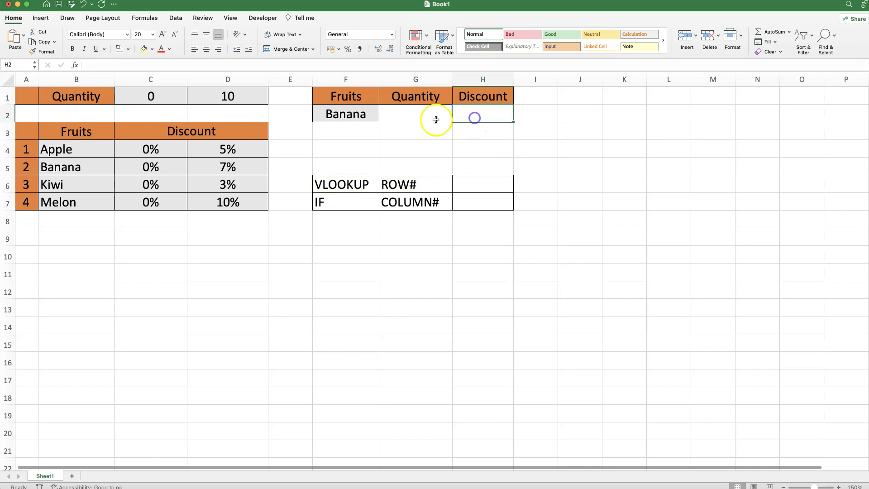
- Enter quantity 10 in G2 and start =VLOOKUP( in H2 in the Formula Builder
click(430, 117)
text(10)
key(Tab)
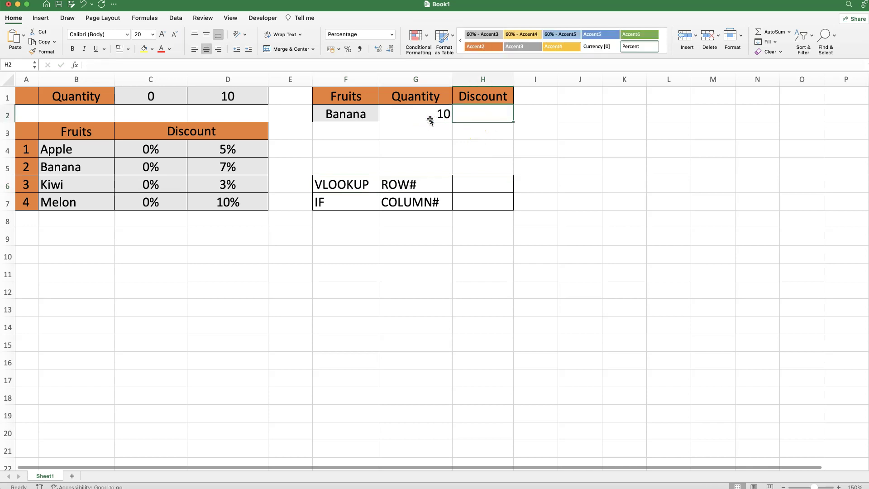
text(=V)
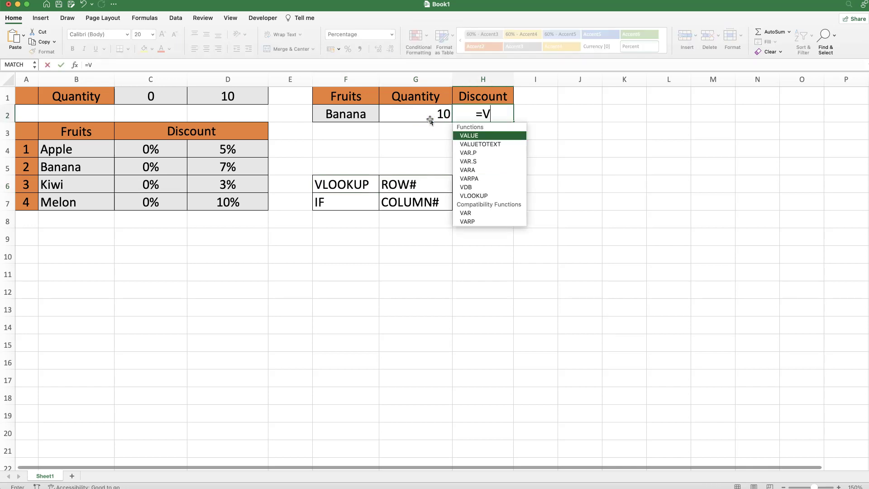
text(LOOKUP()
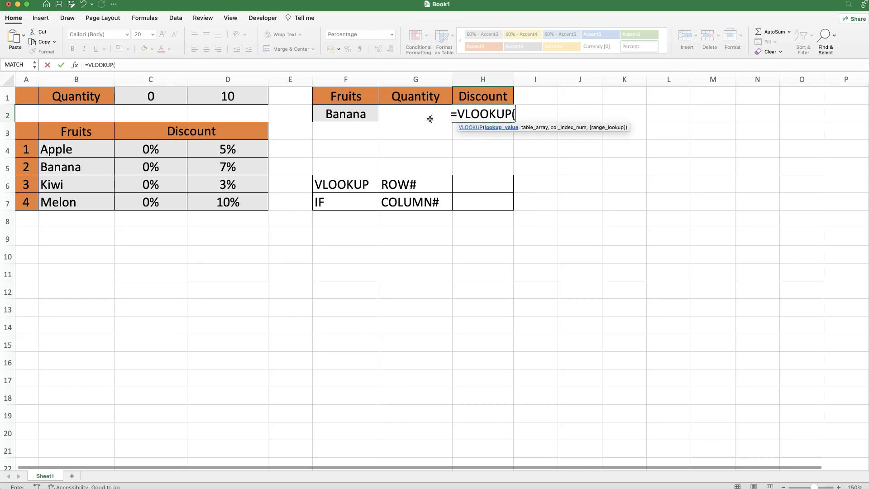
click(75, 65)
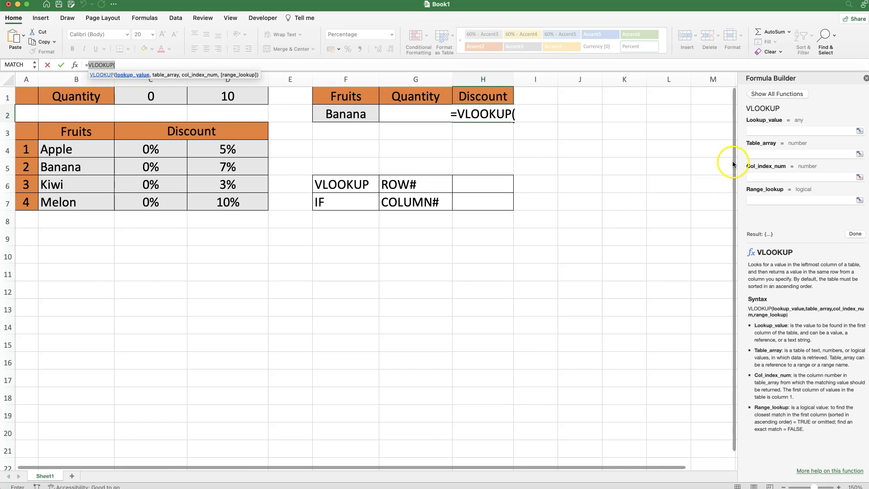
- Set the VLOOKUP lookup value to F2 and the table array to B4:D7
click(767, 130)
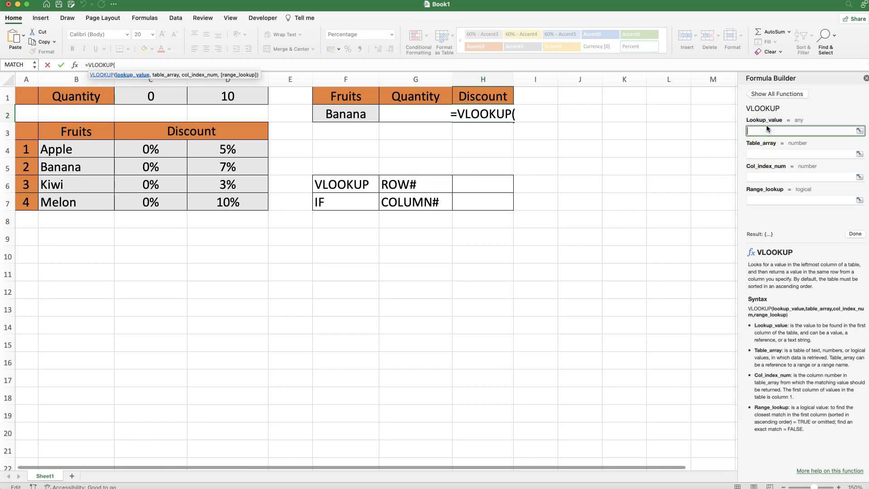
click(768, 130)
click(345, 113)
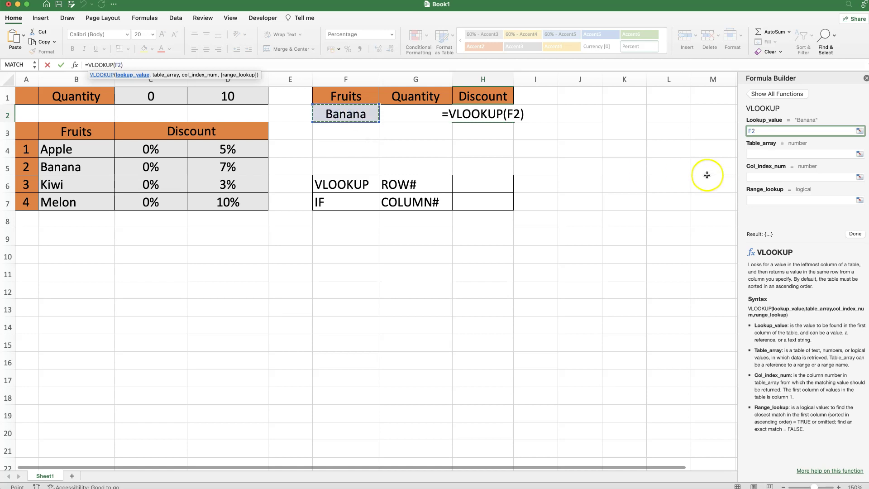
click(753, 154)
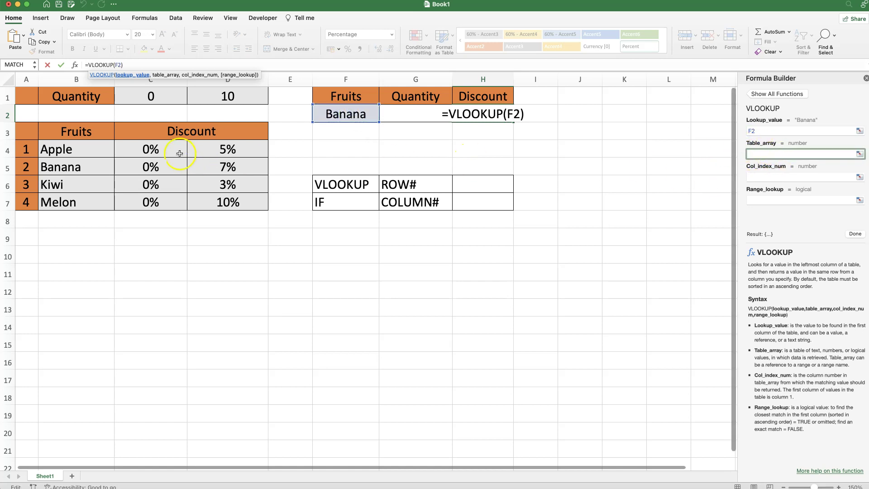
drag(64, 144, 209, 200)
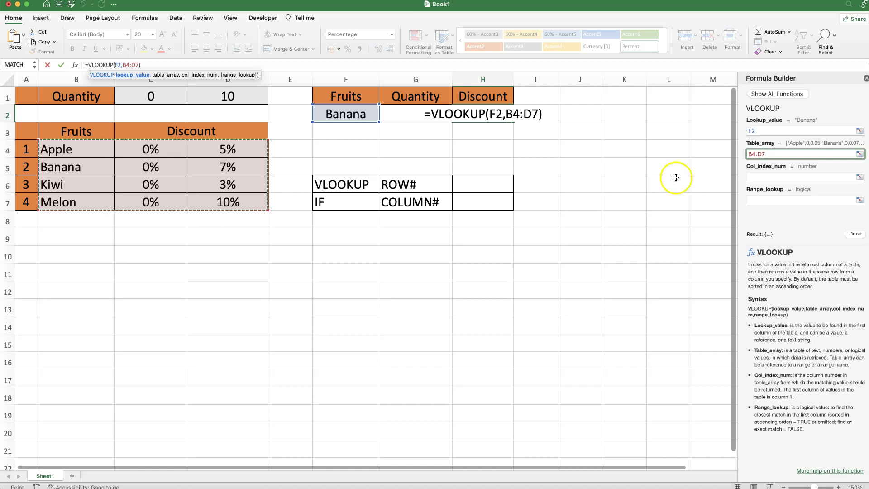
click(752, 178)
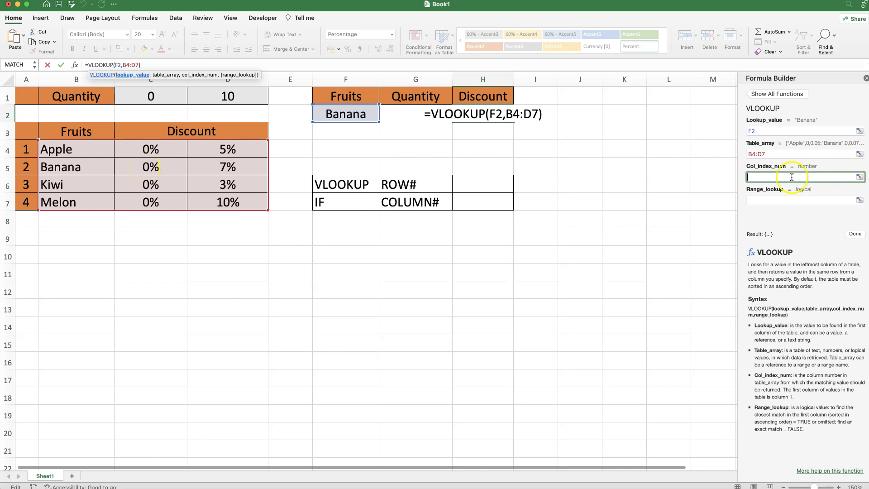
- Complete H2 as =VLOOKUP(F2,B4:D7,3,FALSE), returning Banana's 7% discount
click(767, 178)
text(3)
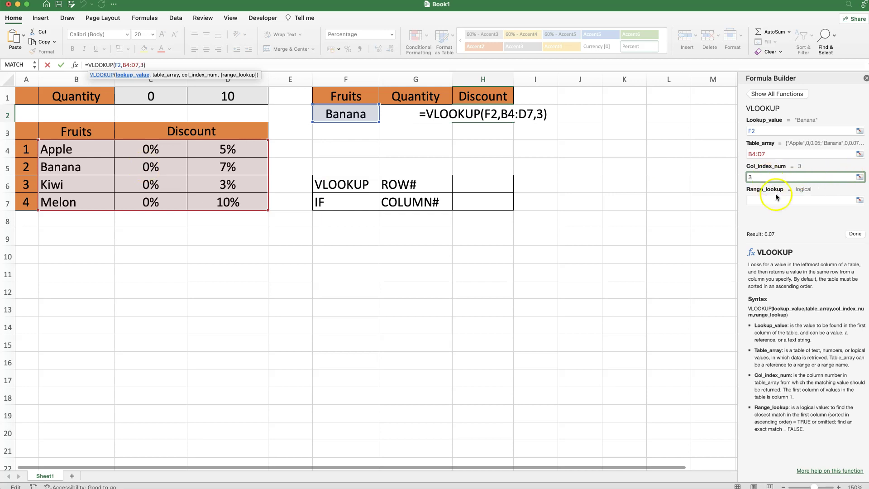
click(776, 196)
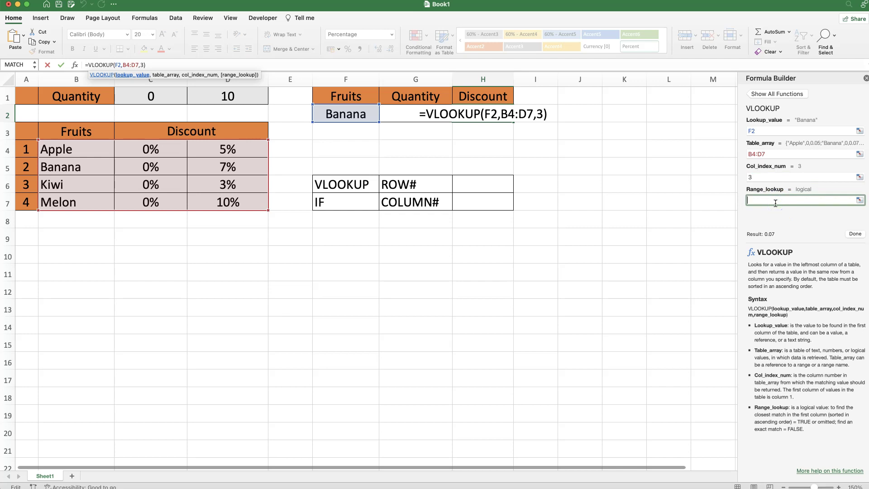
text(FALSE)
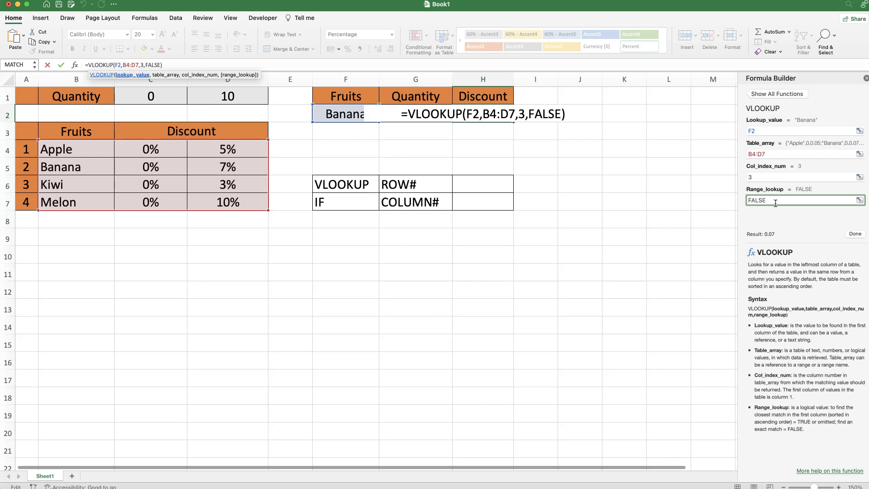
click(853, 234)
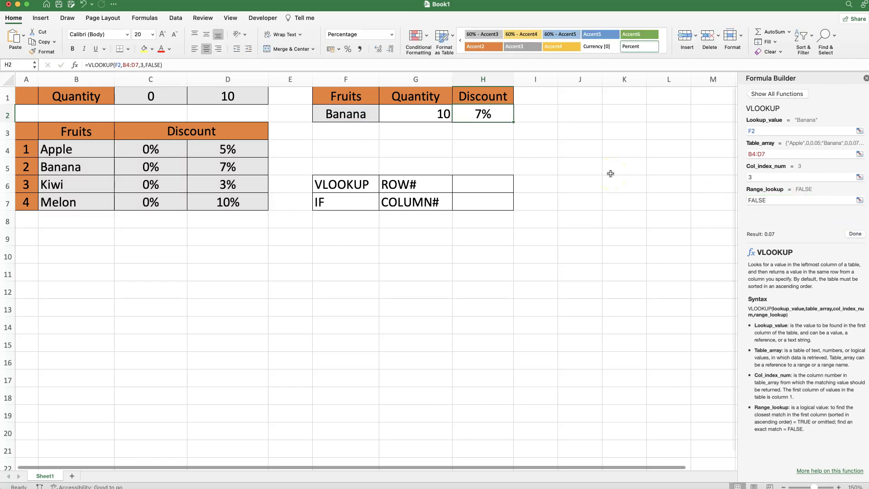
- Change the quantity in G2 to 9, noting Banana's 7% discount in D5
click(463, 115)
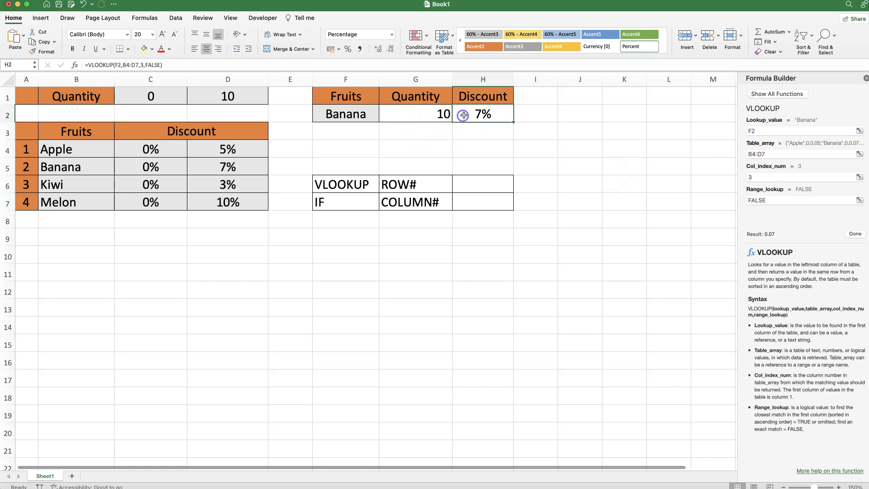
click(228, 166)
click(428, 112)
text(9)
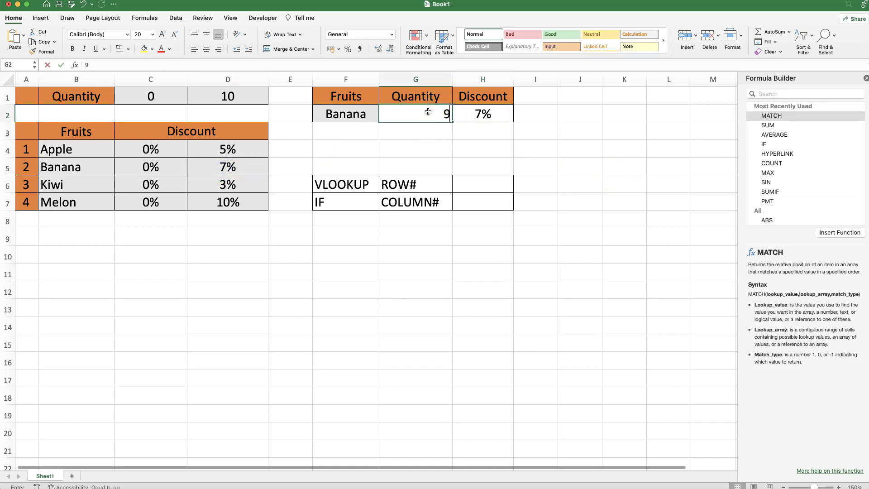
key(Return)
- Change H2's VLOOKUP column index from 3 to 2 so it returns the zero-discount column
click(479, 116)
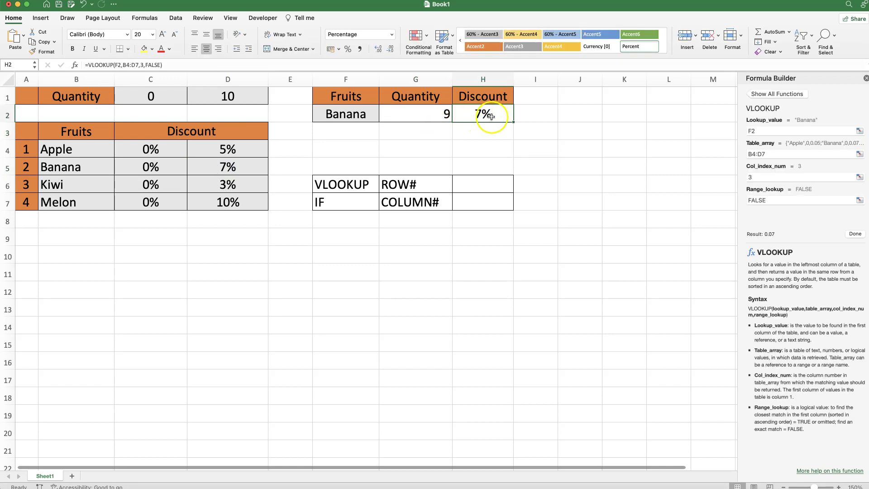
drag(772, 178, 744, 179)
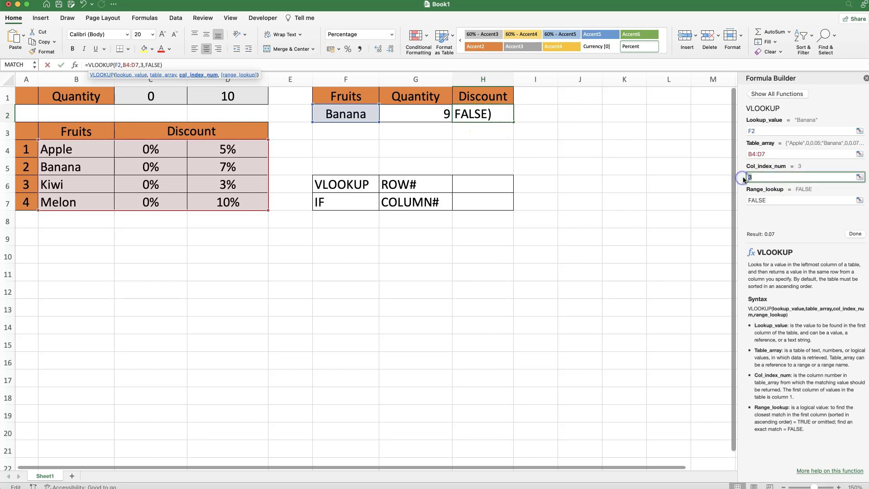
text(2)
click(856, 235)
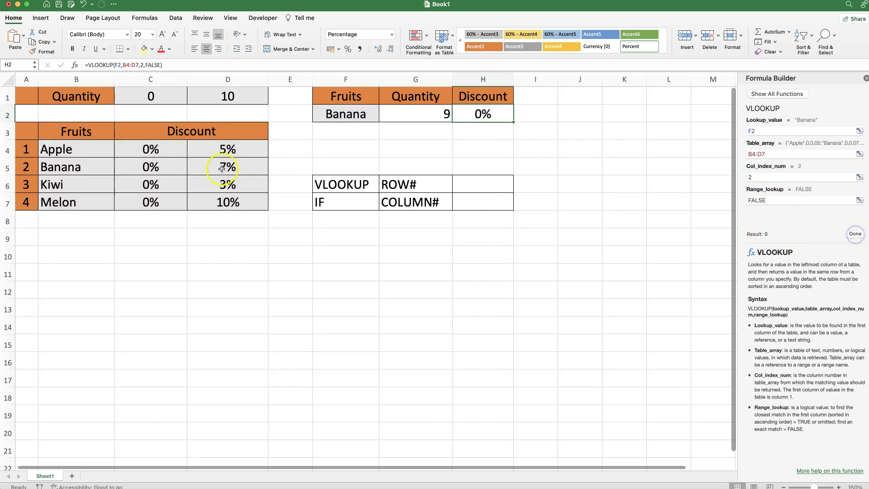
drag(160, 148, 150, 202)
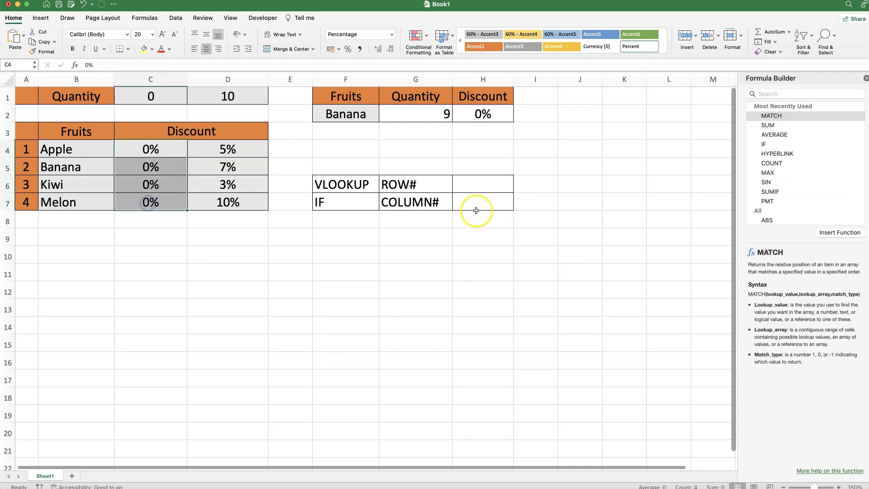
- Start an IF formula in H7 with the condition G2<D1
click(493, 208)
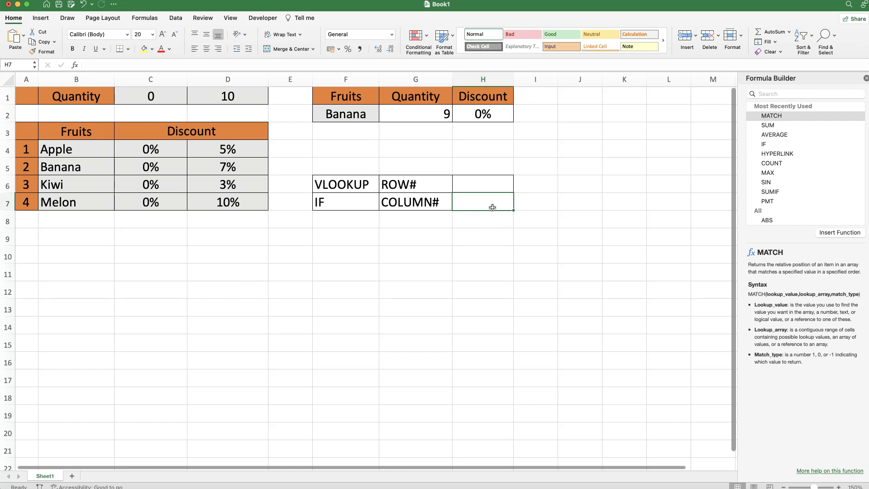
text(=IF()
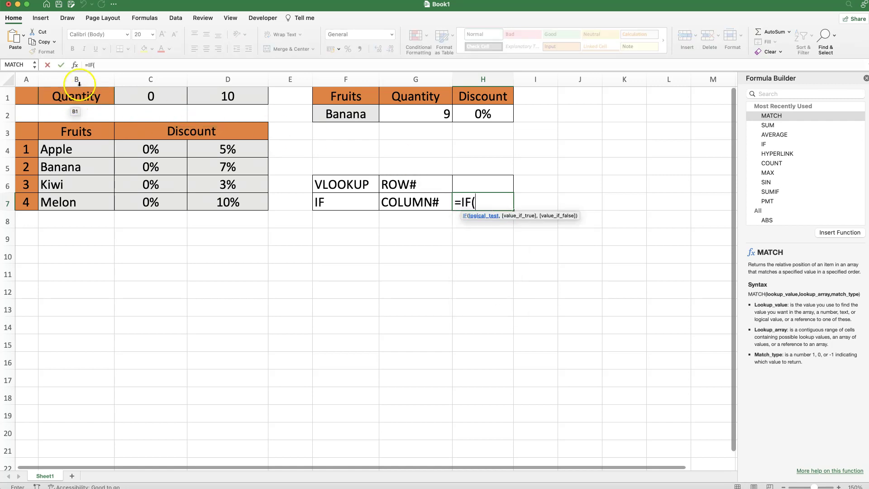
click(75, 66)
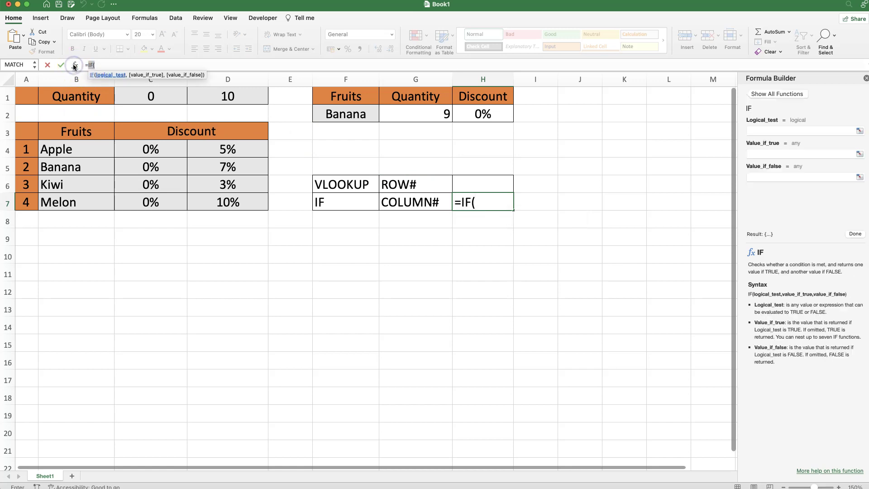
click(757, 131)
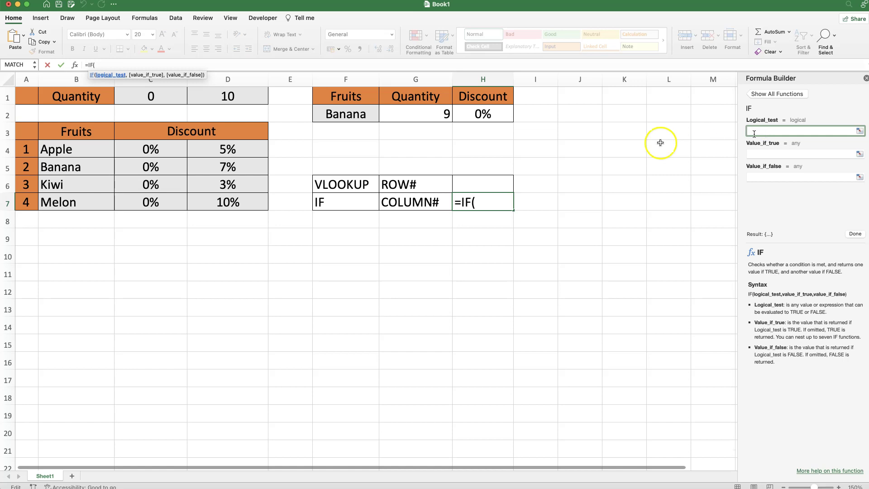
click(426, 116)
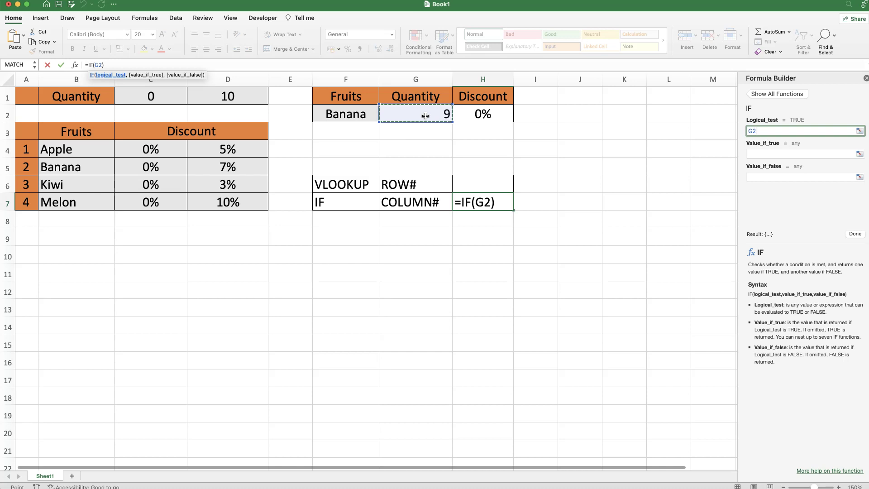
text(<)
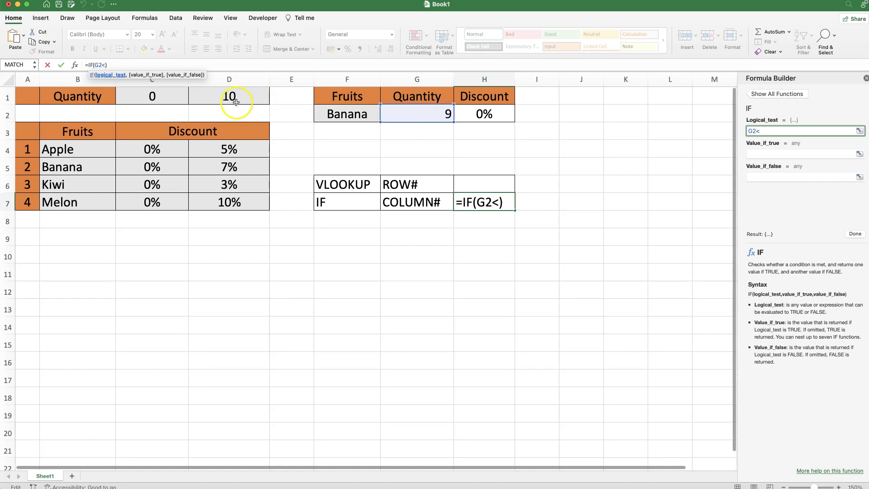
click(232, 97)
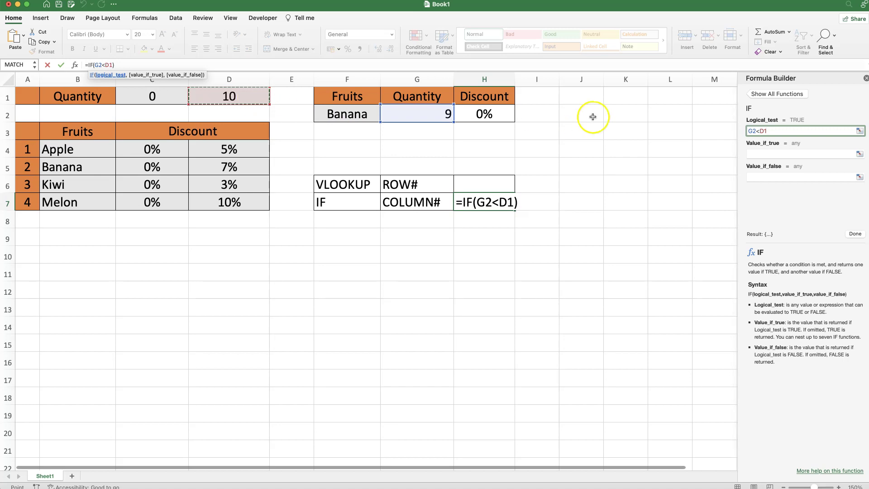
- Give the IF a true value of 2 and a false value of 3
click(756, 154)
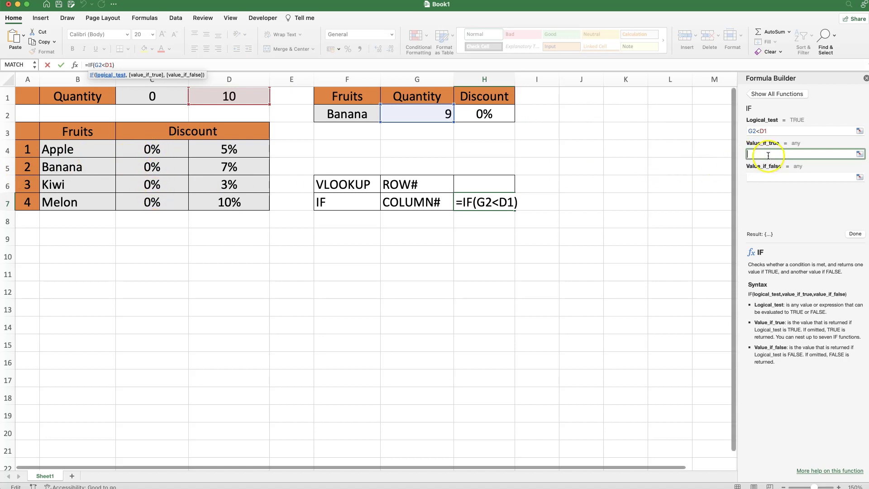
text(2)
click(765, 176)
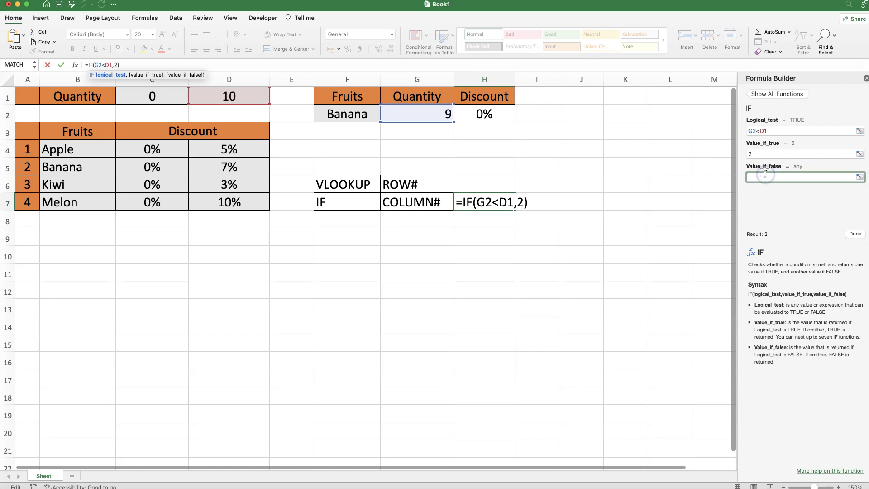
text(3)
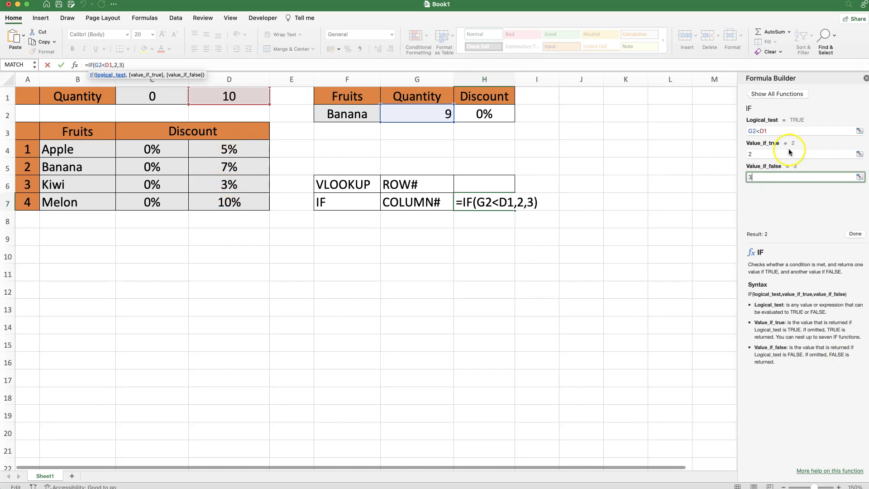
- Commit the IF formula and set G2 to 10 so H7 returns 3
click(849, 234)
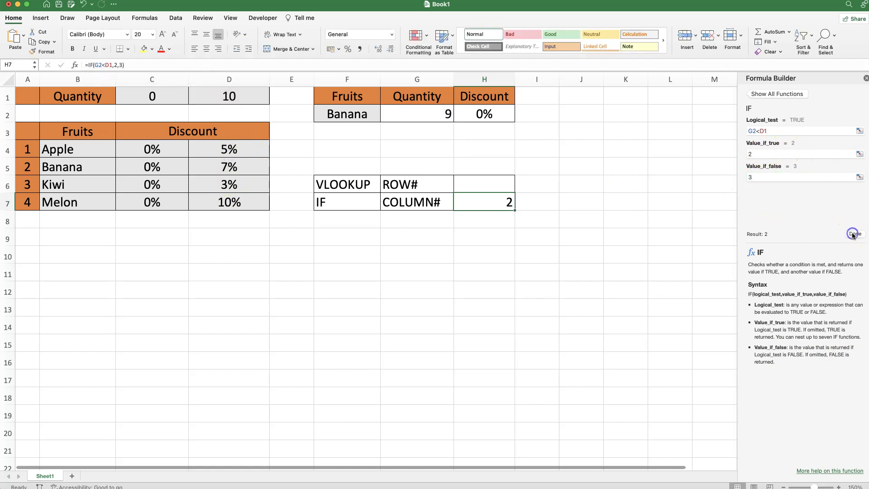
click(866, 78)
click(483, 206)
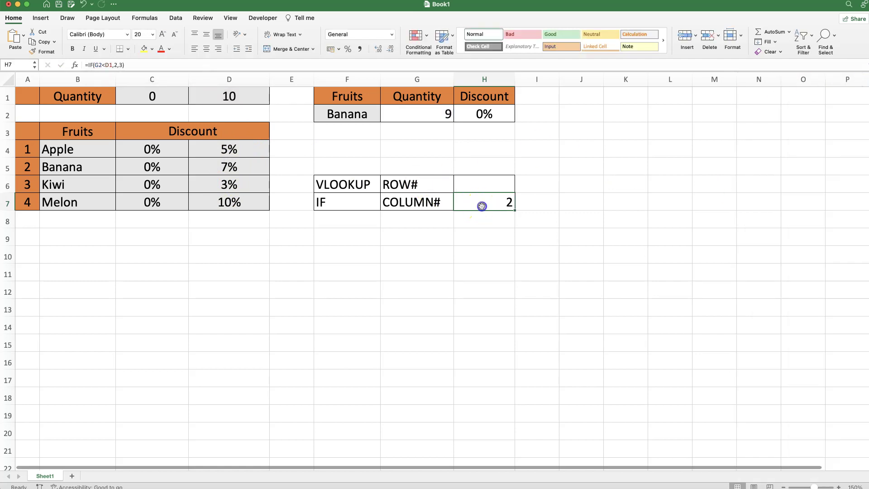
click(399, 113)
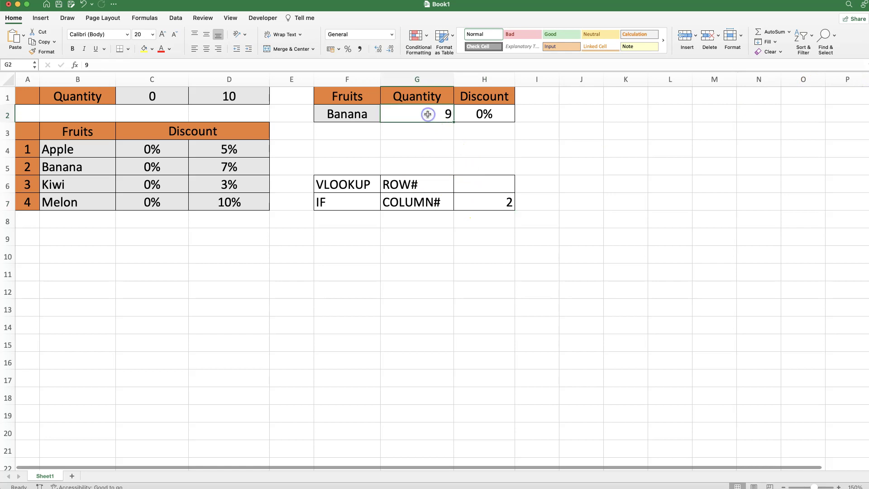
text(10)
key(Return)
click(495, 207)
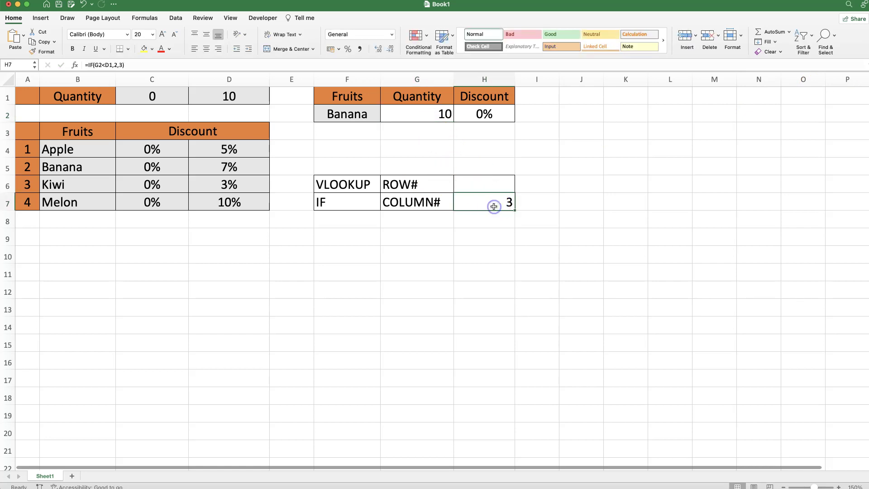
- Restore G2 to 9 so H7 returns 2 again
click(425, 114)
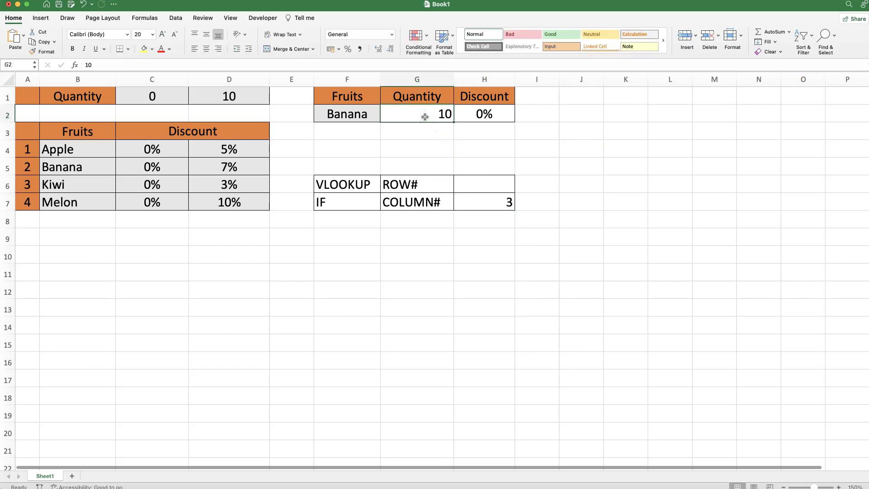
text(9)
key(Return)
click(496, 205)
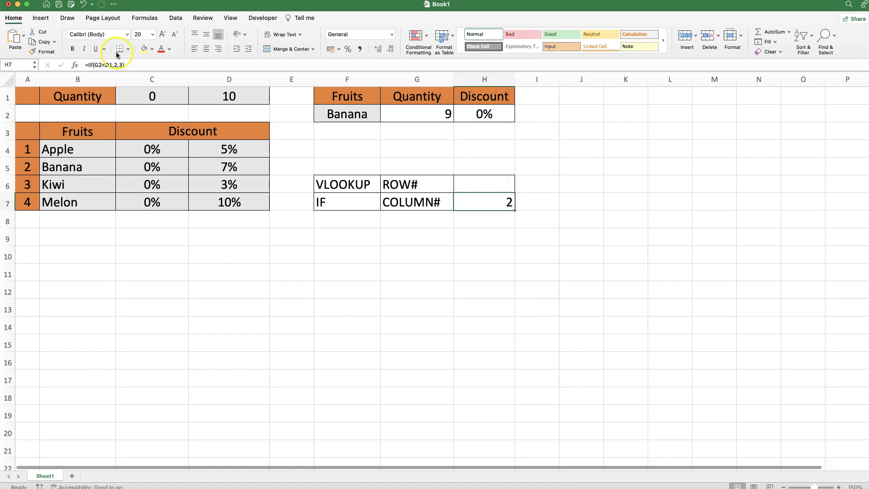
- Copy the IF(G2<D1,2,3) formula text from H7
click(130, 65)
key(super+a)
key(Escape)
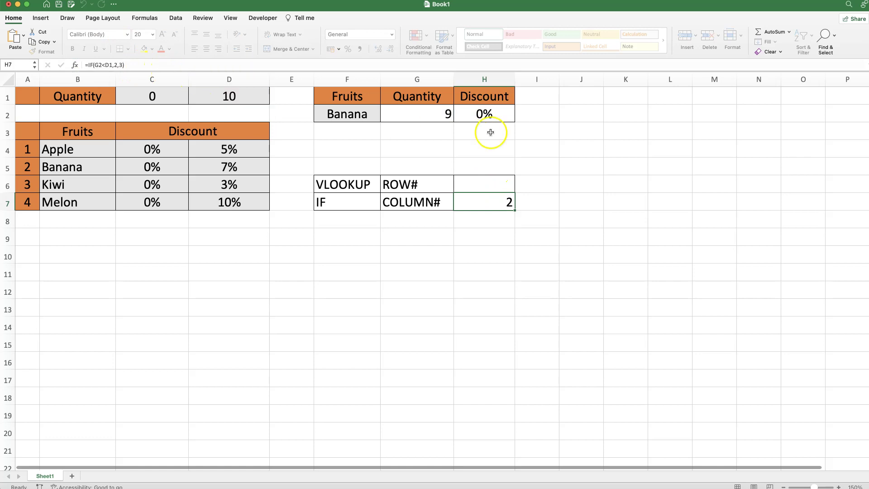
- Replace H2's VLOOKUP column index with IF(G2<D1,2,3), removing the extra equals sign
click(482, 115)
click(75, 65)
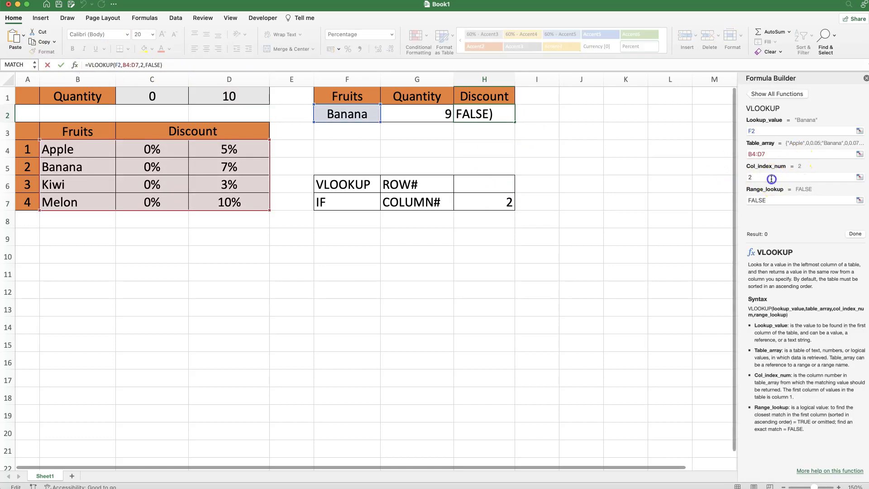
click(754, 176)
double_click(757, 177)
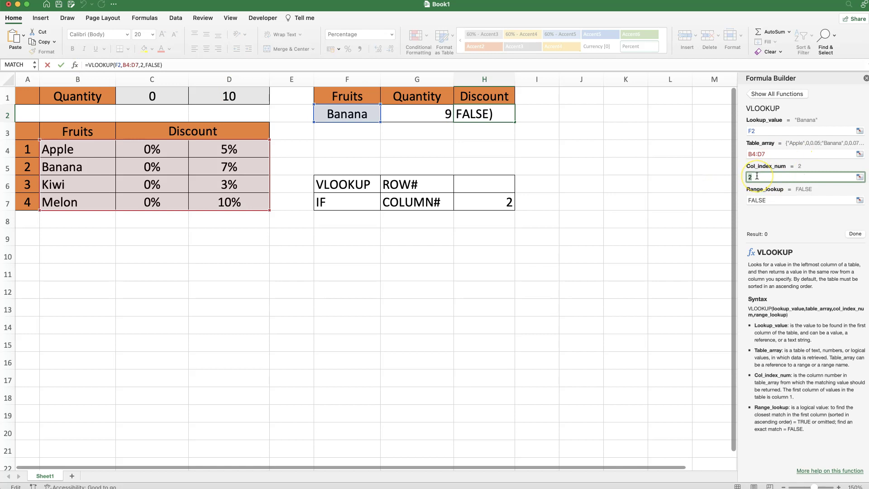
key(super+v)
click(752, 181)
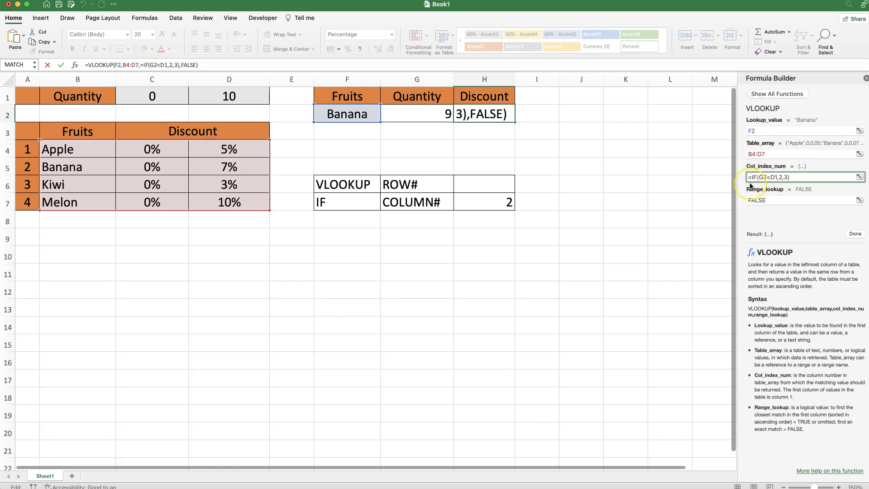
click(752, 177)
key(BackSpace)
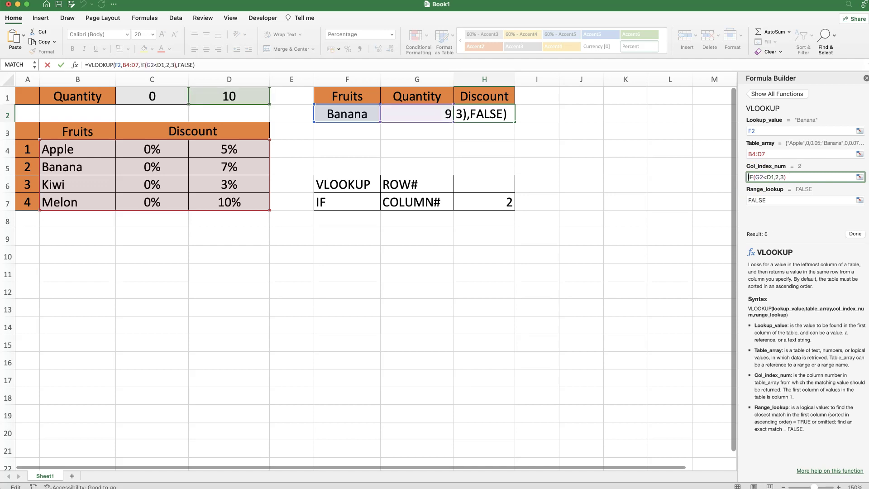
click(855, 234)
- Test H2's discount with quantities 11 and 3 in G2
click(436, 116)
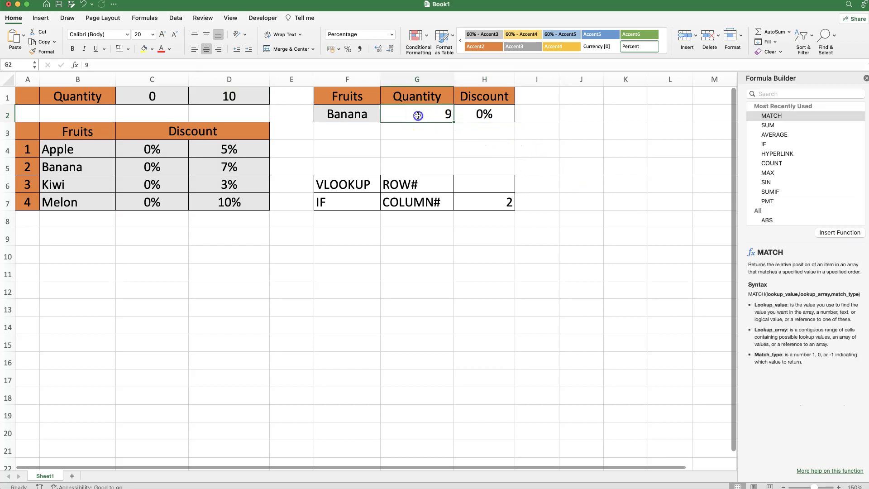
text(11)
key(Return)
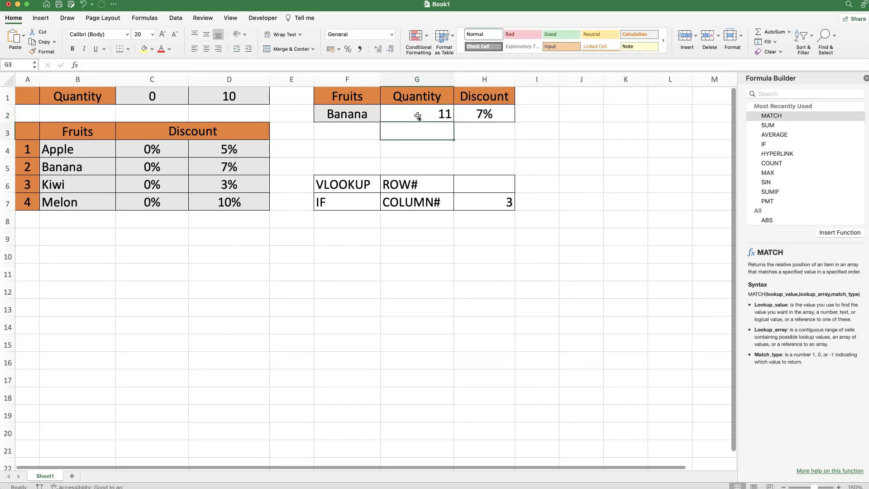
click(408, 114)
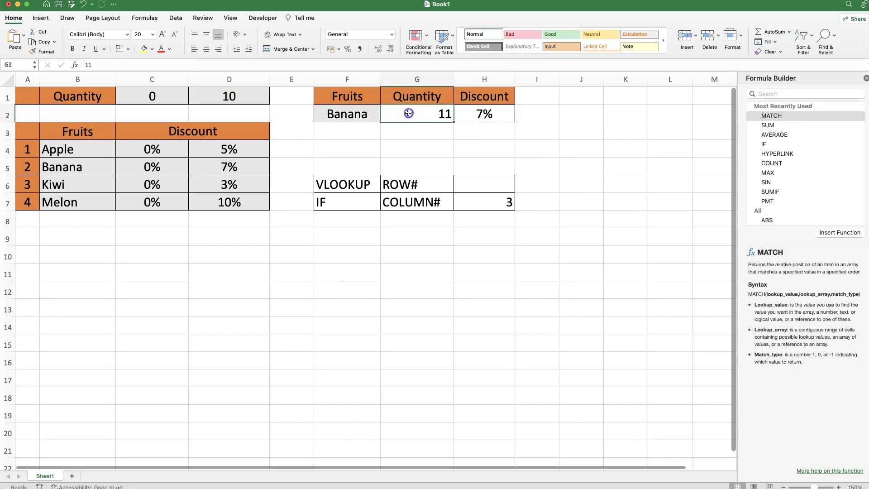
text(3)
key(Return)
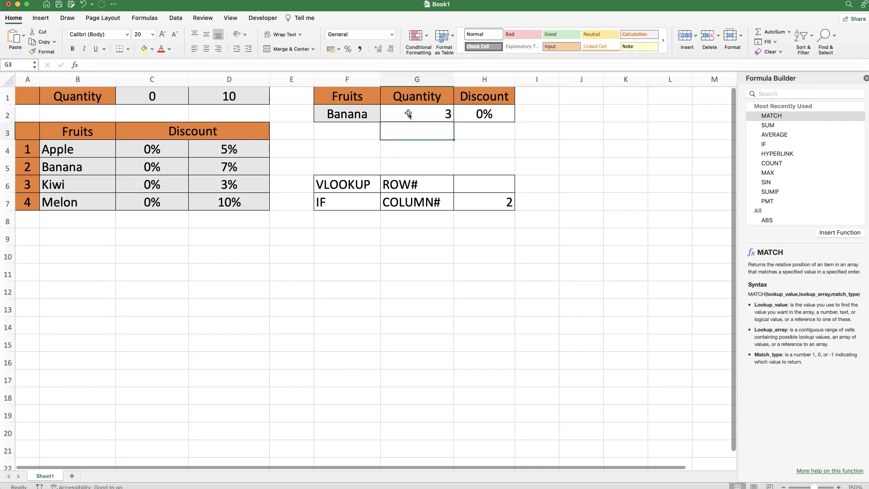
click(408, 113)
- Switch F2 to Kiwi with quantity 10 or more and compare H2's 3% with Kiwi's row B6:D6
click(347, 113)
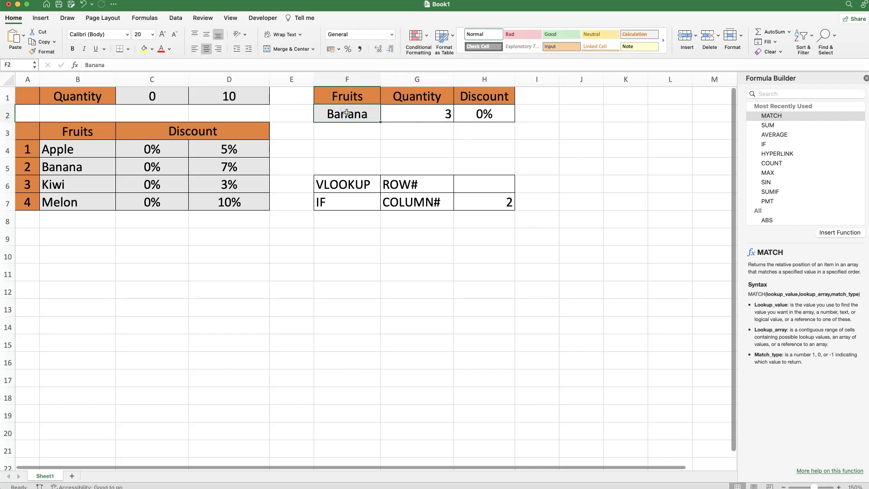
text(Kiwi)
key(Return)
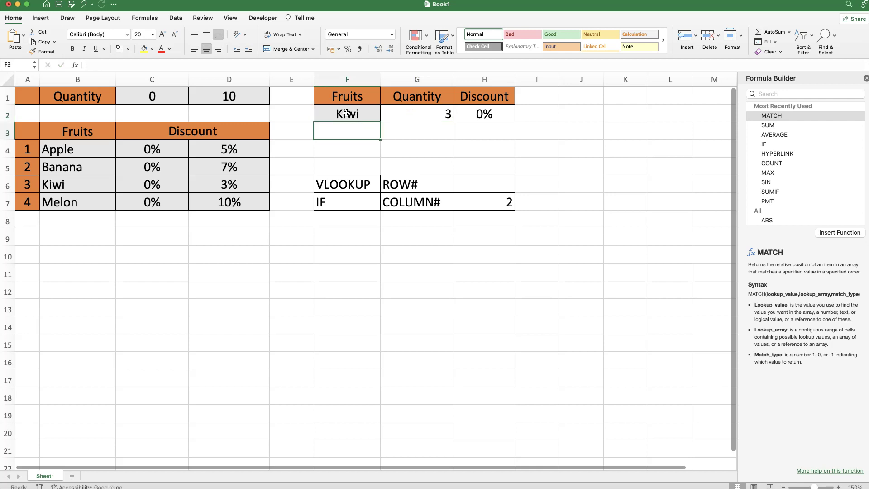
click(420, 110)
text(11)
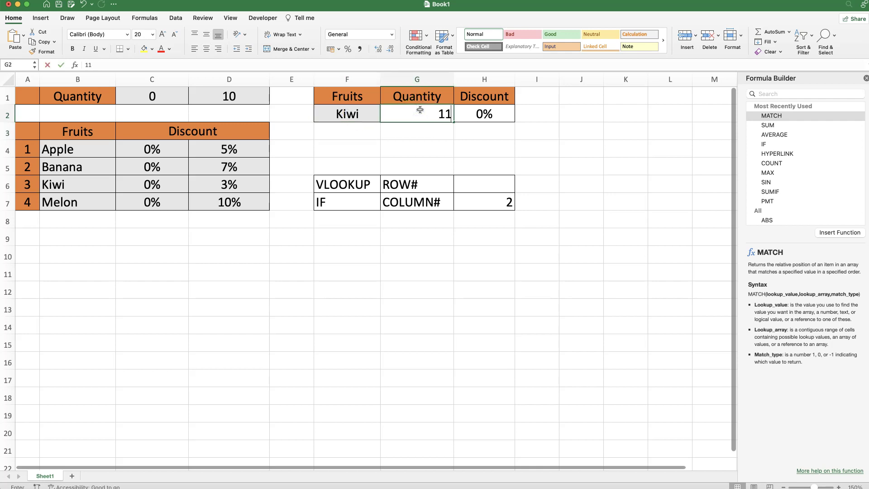
key(Return)
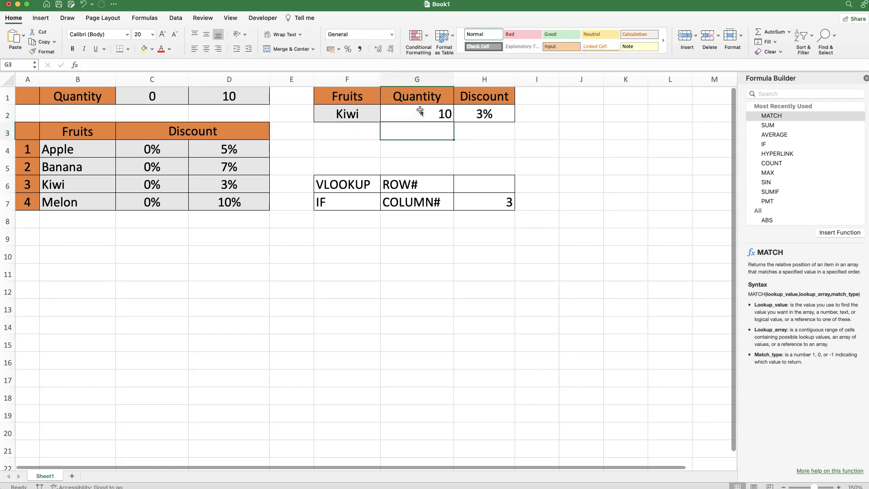
click(475, 114)
drag(256, 187, 206, 188)
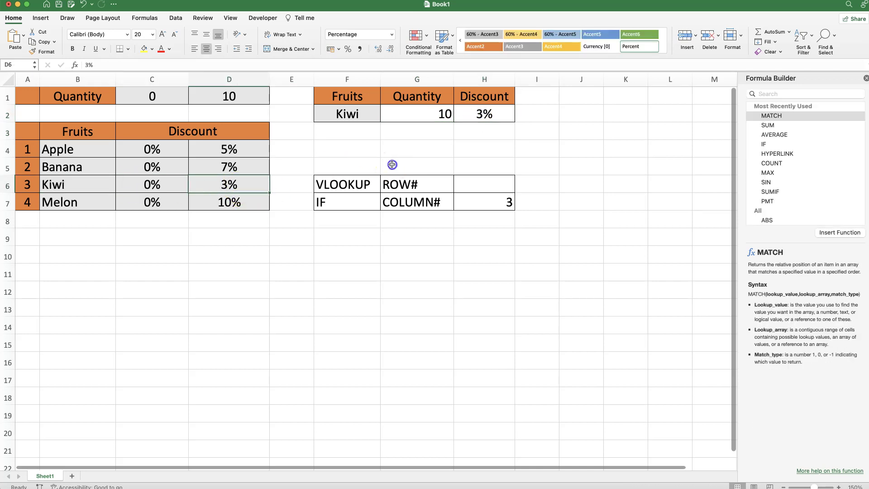